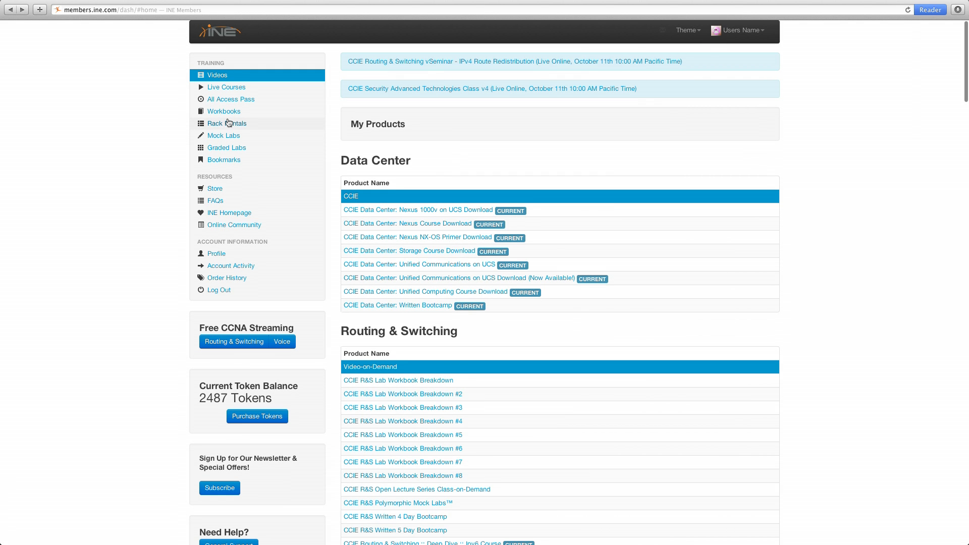
Go to Rack Rentals and open the CCIE Voice Schedule/Cancel Session page.
{"action": "left_click", "coordinate": [227, 125]}
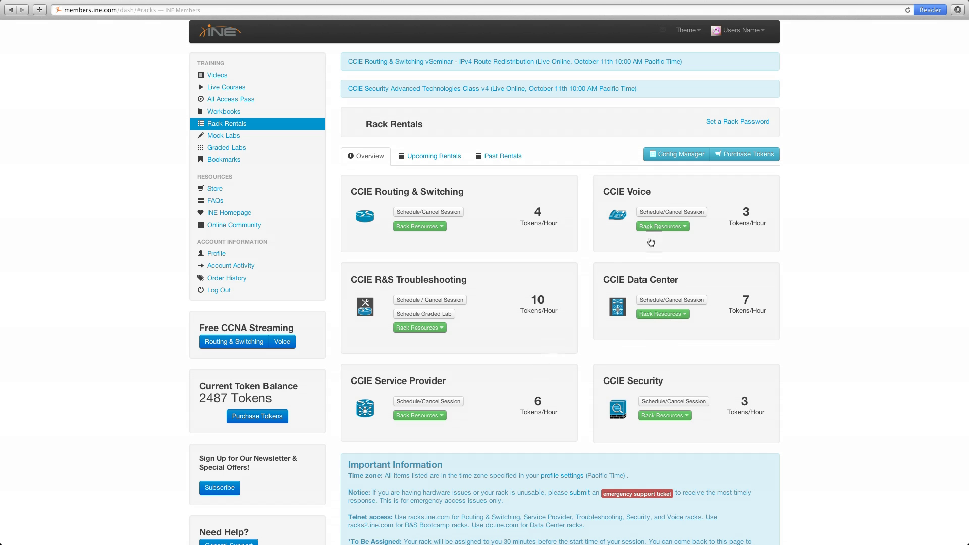
{"action": "left_click", "coordinate": [660, 213]}
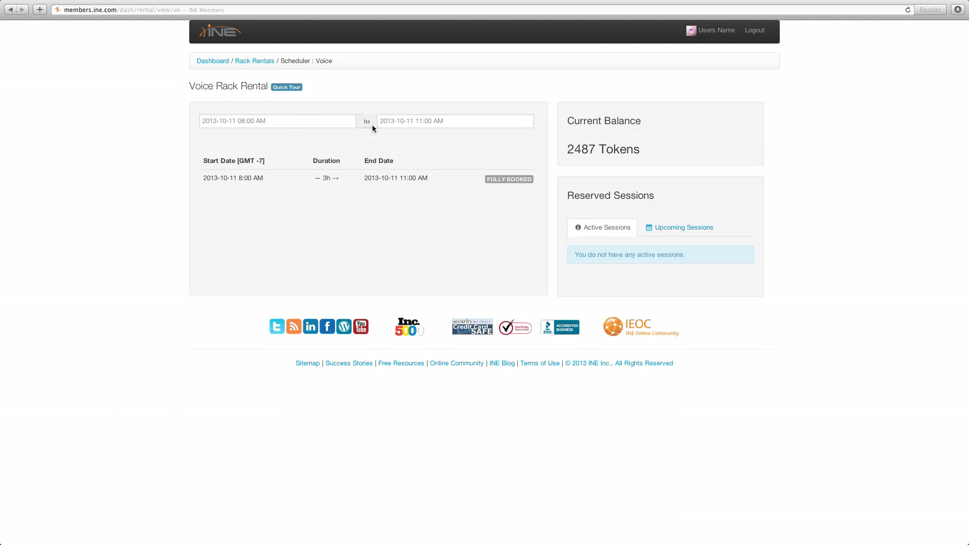
Set the From date and time to November 4, 12:00 AM.
{"action": "left_click", "coordinate": [277, 121]}
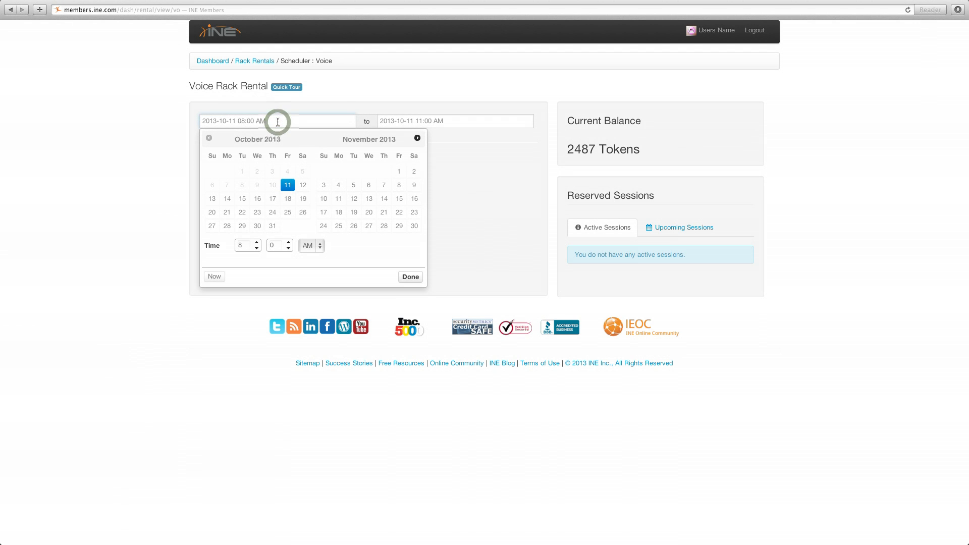
{"action": "left_click", "coordinate": [338, 186]}
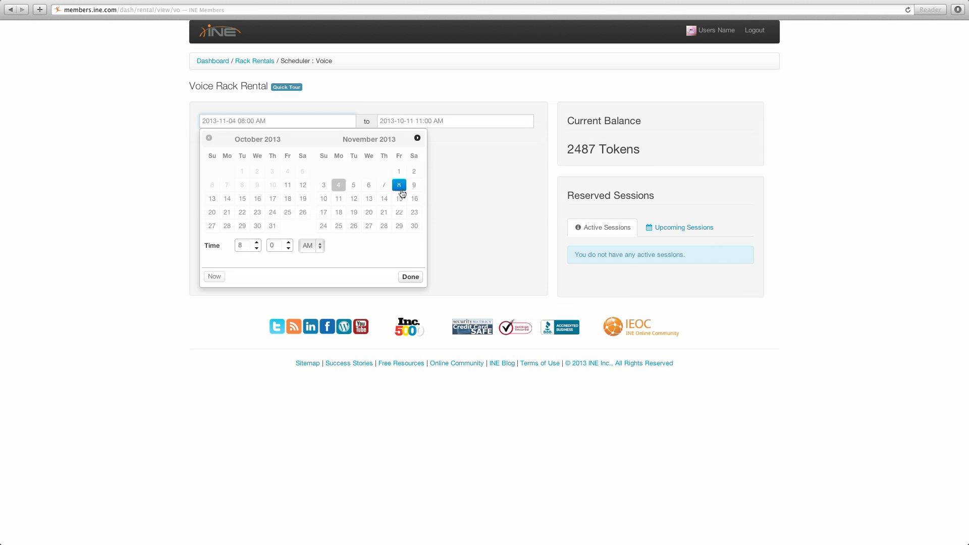
{"action": "left_click", "coordinate": [257, 243]}
{"action": "left_click", "coordinate": [257, 243]}
{"action": "left_click", "coordinate": [256, 243]}
{"action": "left_click", "coordinate": [256, 243]}
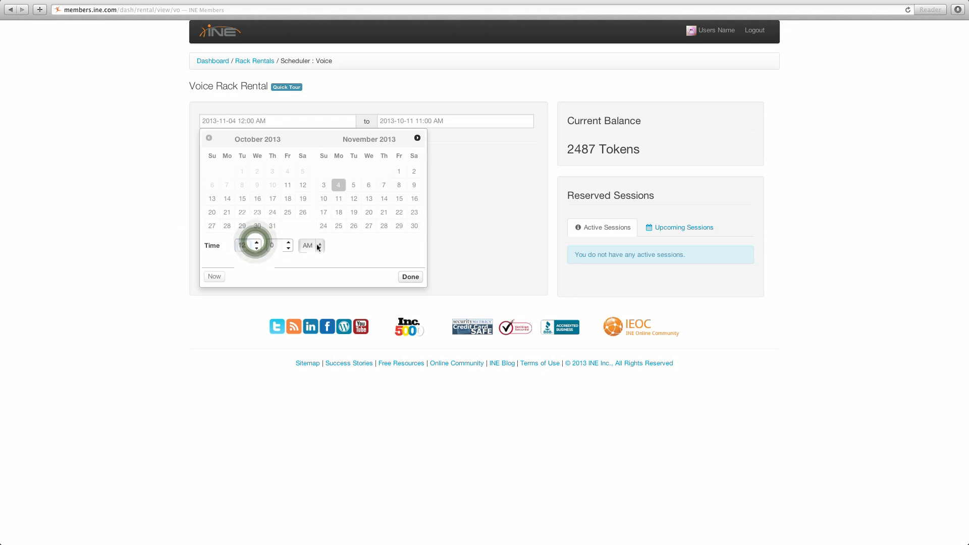
{"action": "left_click", "coordinate": [410, 277]}
{"action": "left_click", "coordinate": [410, 276]}
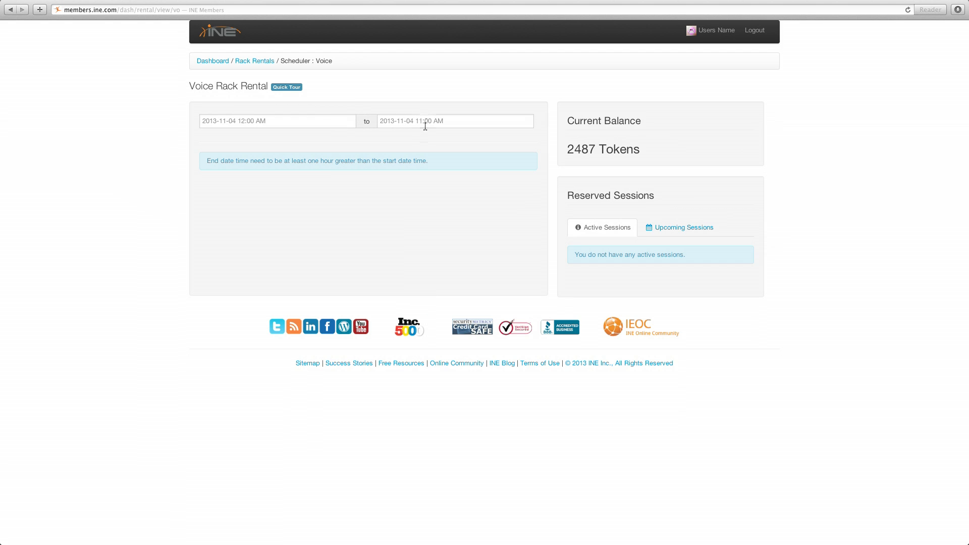
Set the To date and time to November 9, 12:00 AM and review the available slots.
{"action": "left_click", "coordinate": [453, 121]}
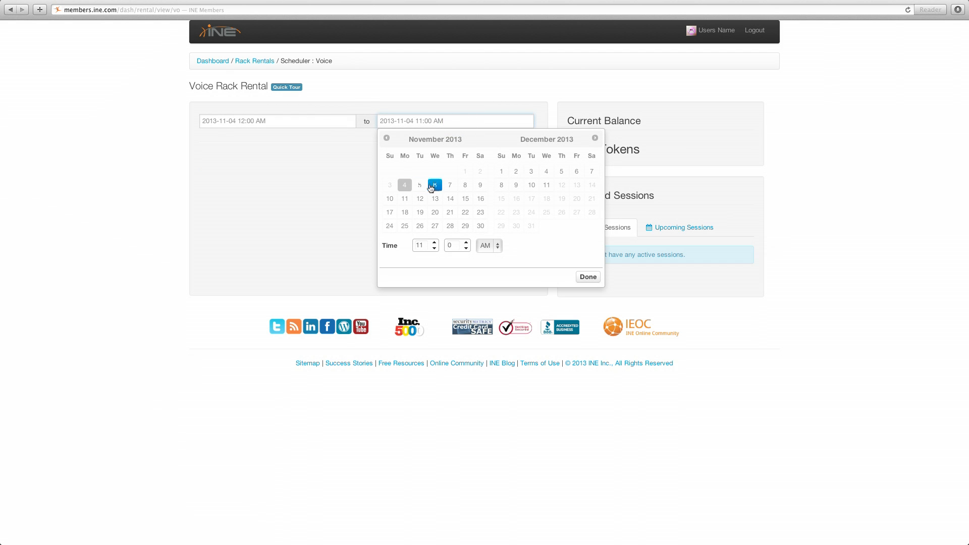
{"action": "left_click", "coordinate": [481, 186]}
{"action": "left_click", "coordinate": [435, 243]}
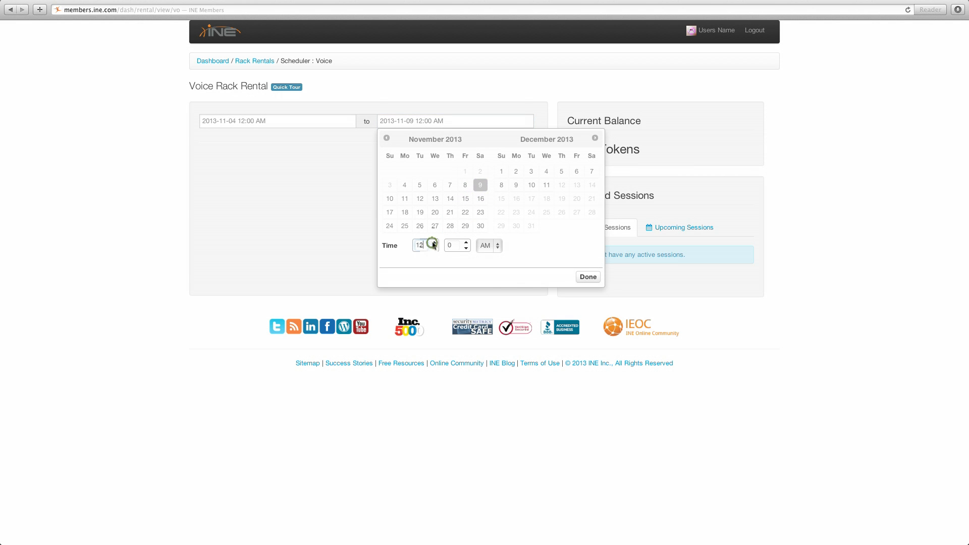
{"action": "left_click", "coordinate": [589, 278]}
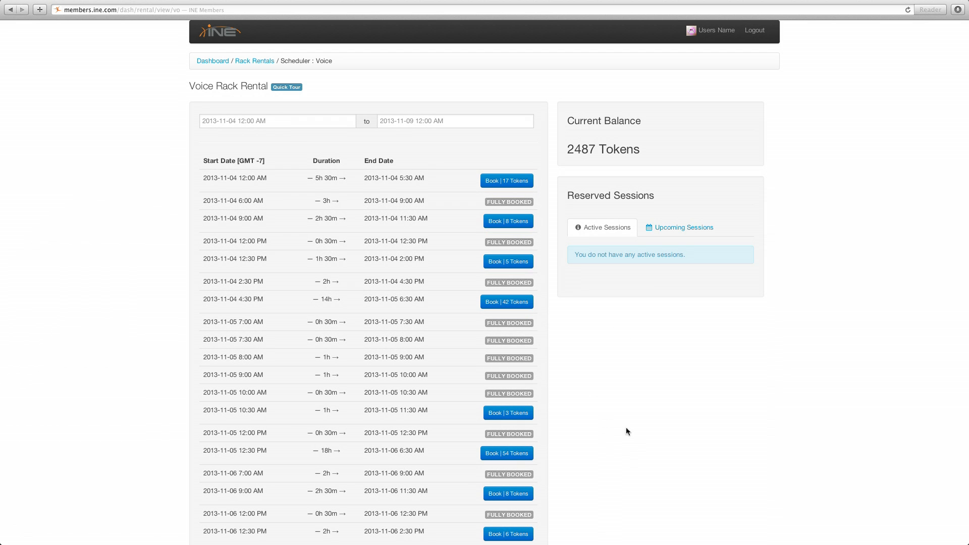
{"action": "scroll", "coordinate": [627, 429], "scroll_direction": "down", "scroll_amount": 1}
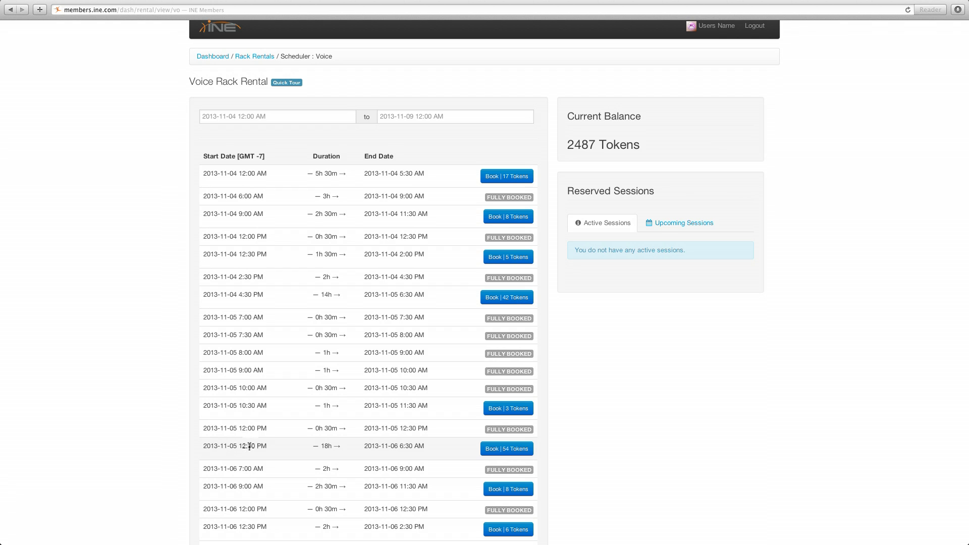
{"action": "scroll", "coordinate": [259, 450], "scroll_direction": "down", "scroll_amount": 2}
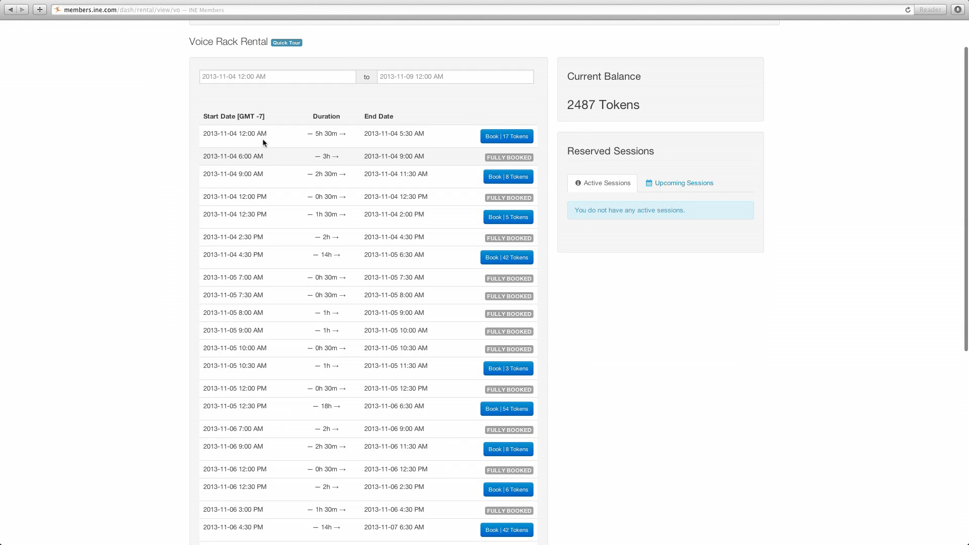
Change the session start to November 5, 12:30 PM.
{"action": "left_click", "coordinate": [264, 76]}
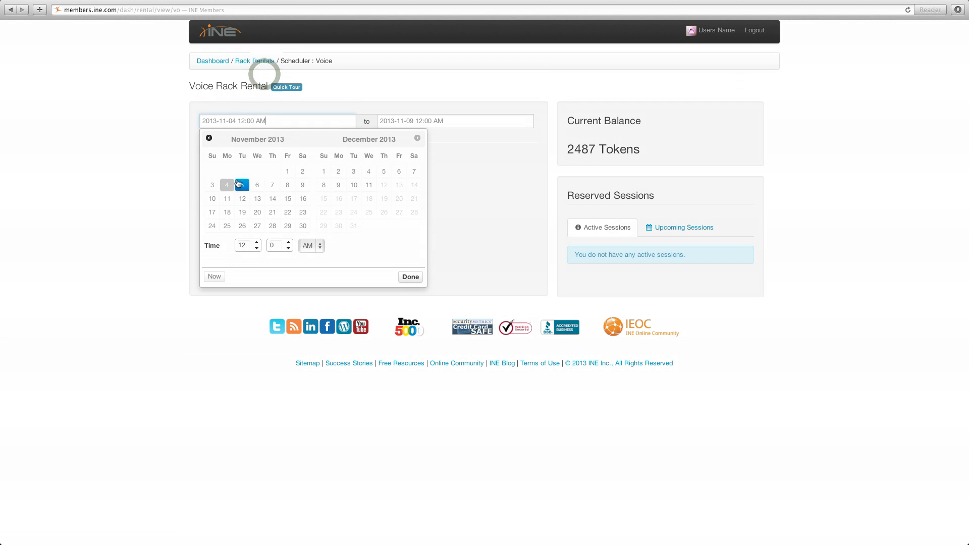
{"action": "left_click", "coordinate": [242, 185]}
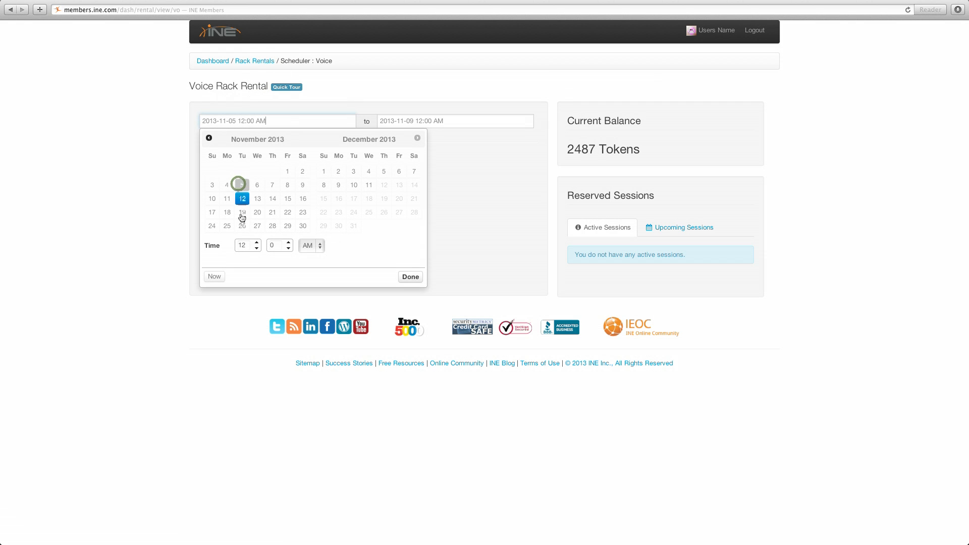
{"action": "left_click", "coordinate": [288, 248]}
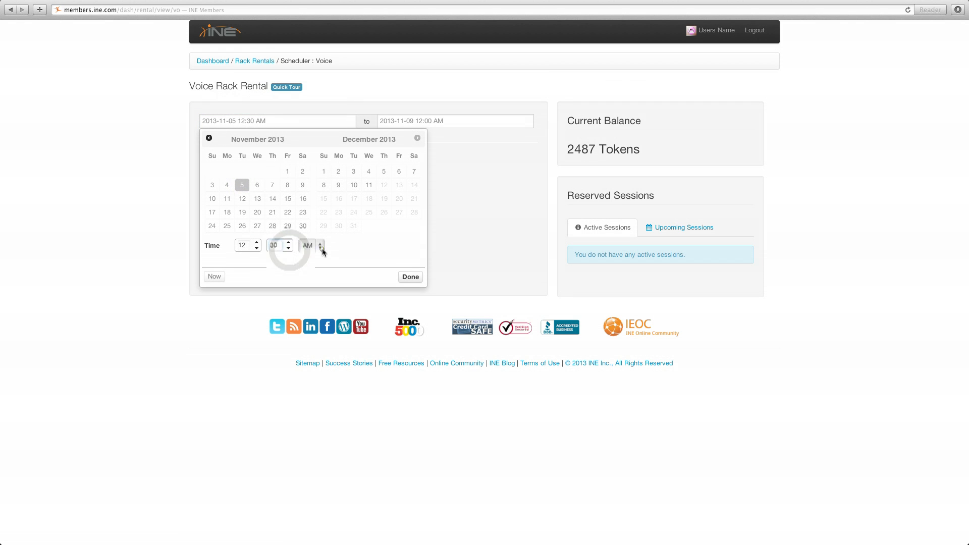
{"action": "left_click", "coordinate": [320, 247]}
{"action": "left_click", "coordinate": [310, 260]}
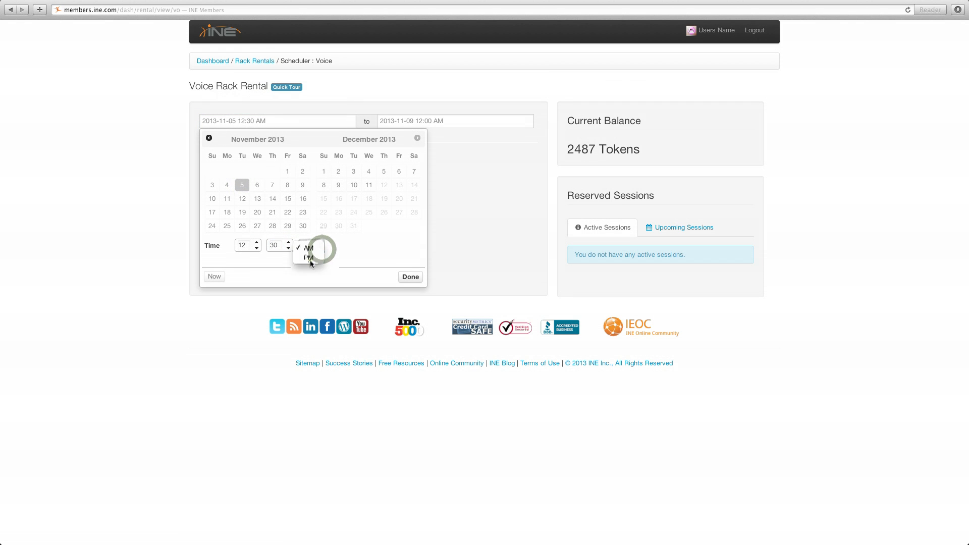
{"action": "left_click", "coordinate": [411, 277]}
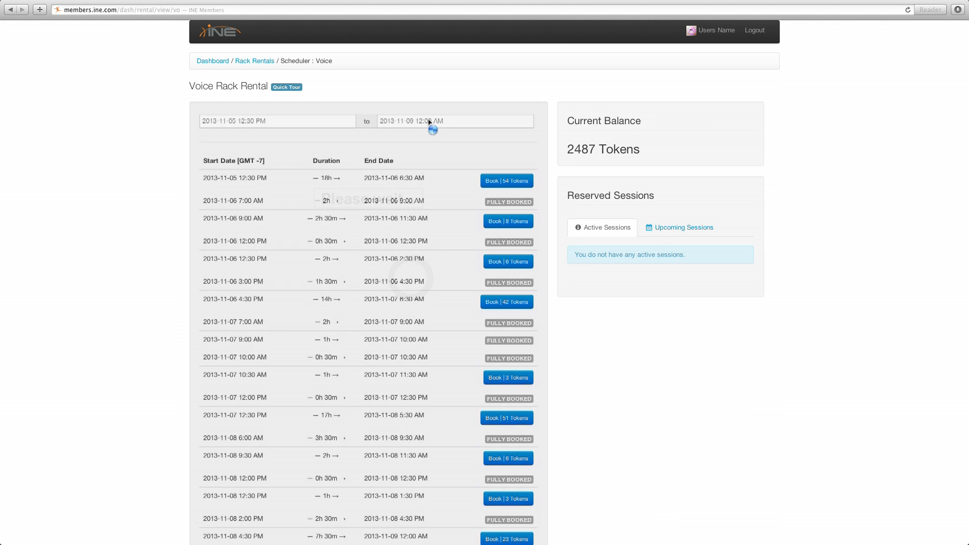
Try an end date of November 6 and get a price quote.
{"action": "left_click", "coordinate": [415, 120]}
{"action": "left_click", "coordinate": [420, 184]}
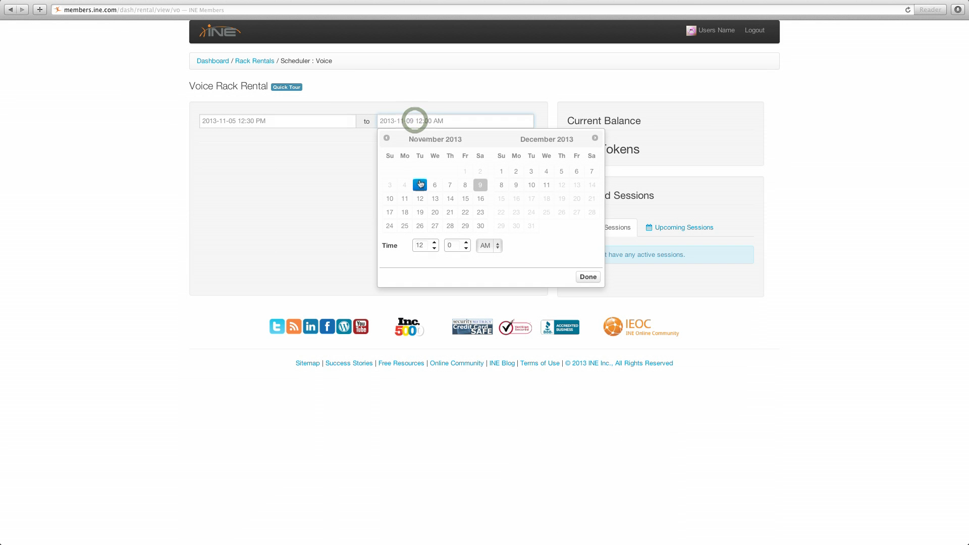
{"action": "left_click", "coordinate": [420, 184]}
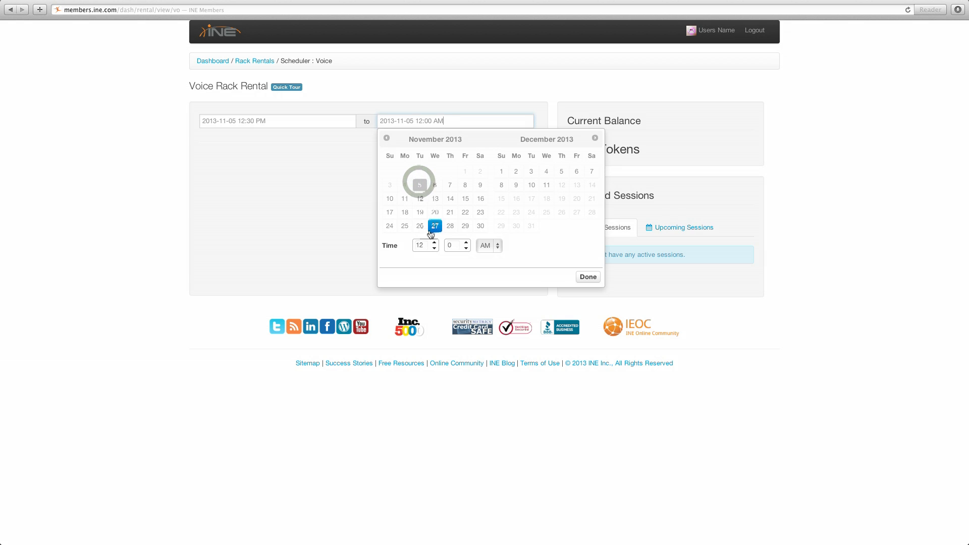
{"action": "left_click", "coordinate": [436, 184]}
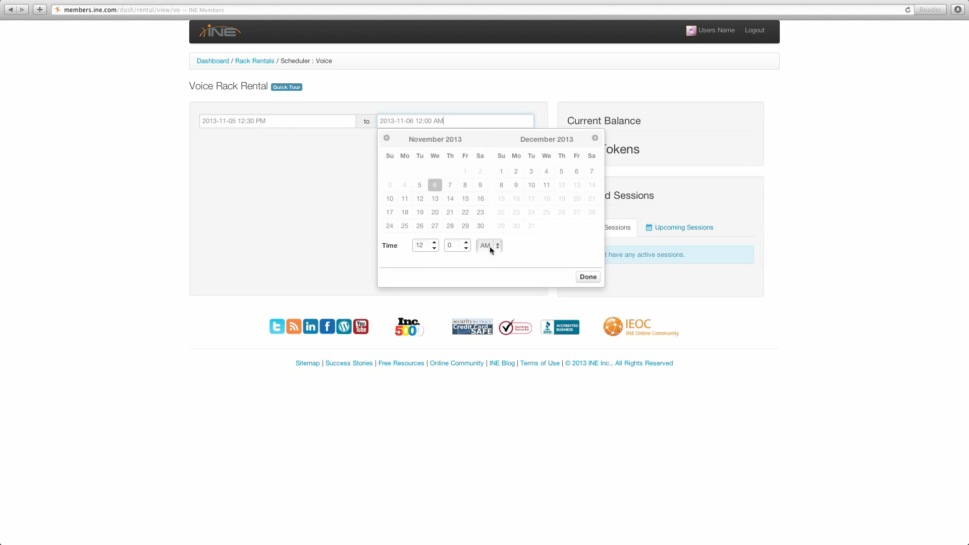
{"action": "left_click", "coordinate": [591, 278]}
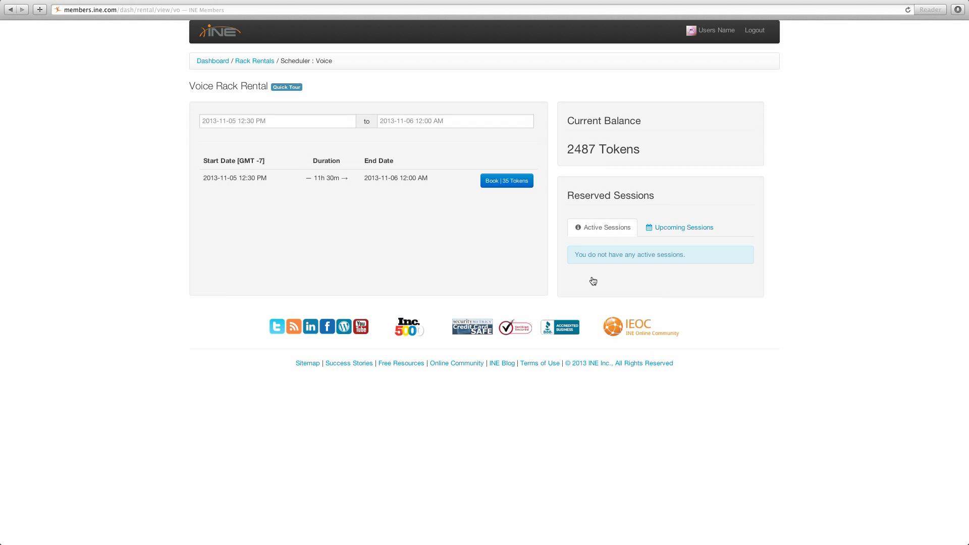
Set the end to November 5, 6:00 PM and book the 5h 30m session for 17 tokens.
{"action": "left_click", "coordinate": [415, 122]}
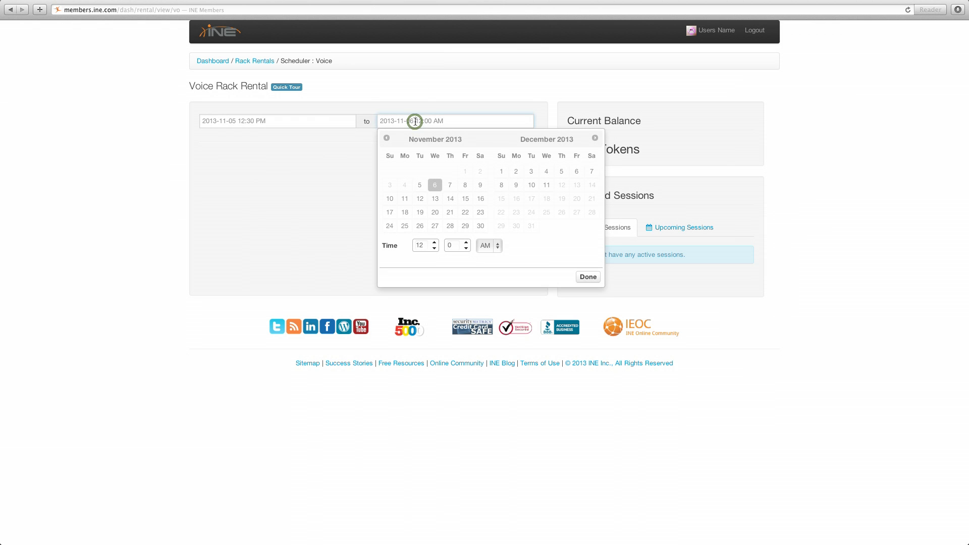
{"action": "left_click", "coordinate": [420, 186]}
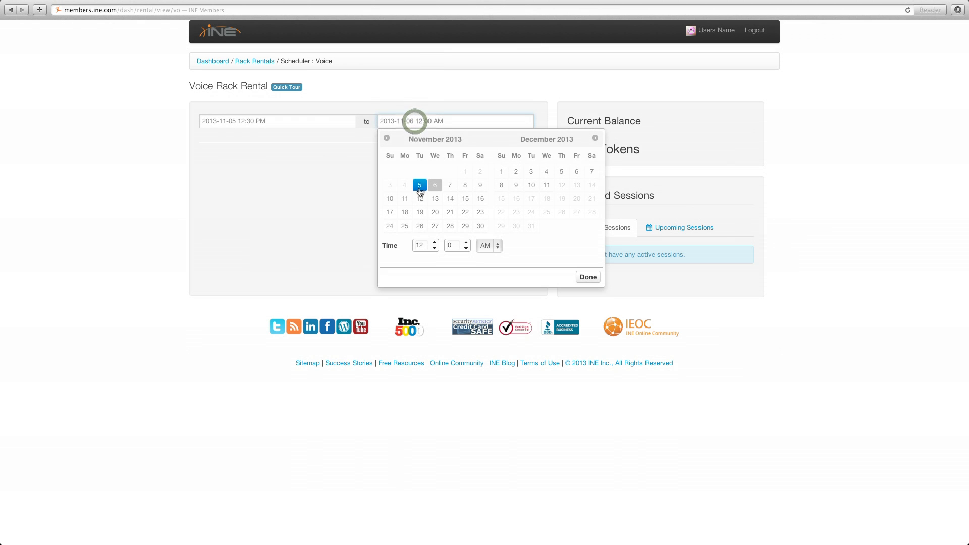
{"action": "left_click", "coordinate": [436, 248]}
{"action": "left_click", "coordinate": [435, 248]}
{"action": "left_click", "coordinate": [435, 247]}
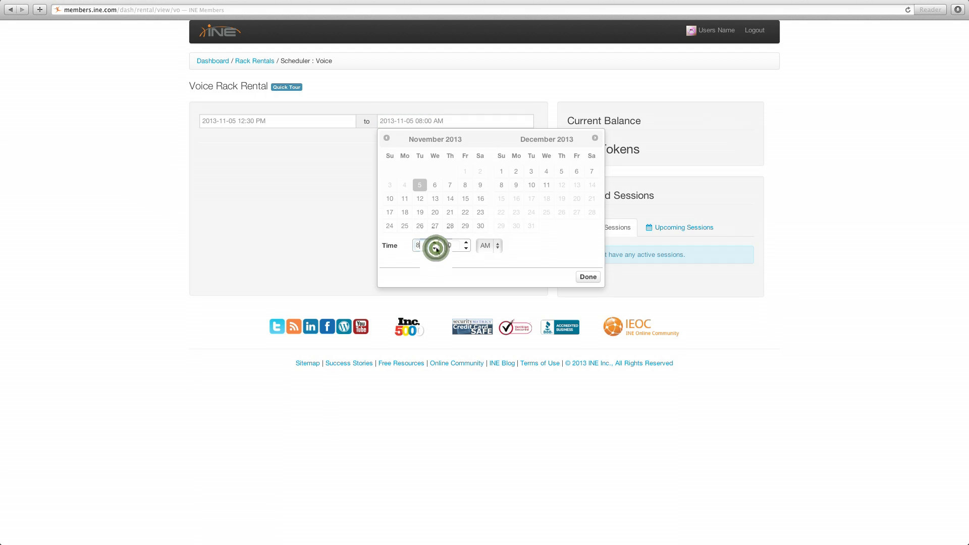
{"action": "left_click", "coordinate": [435, 248]}
{"action": "left_click", "coordinate": [435, 248]}
{"action": "left_click", "coordinate": [435, 247]}
{"action": "left_click", "coordinate": [435, 247]}
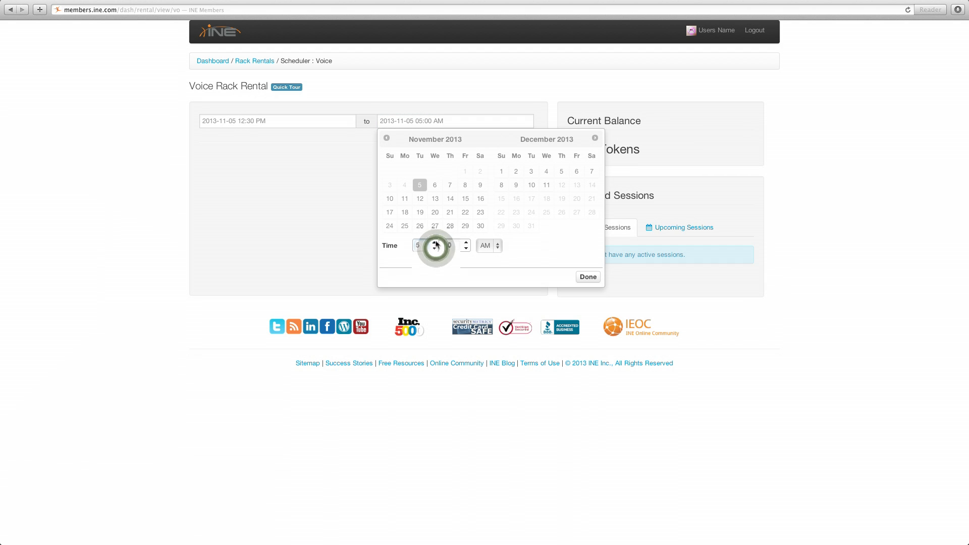
{"action": "left_click", "coordinate": [435, 243]}
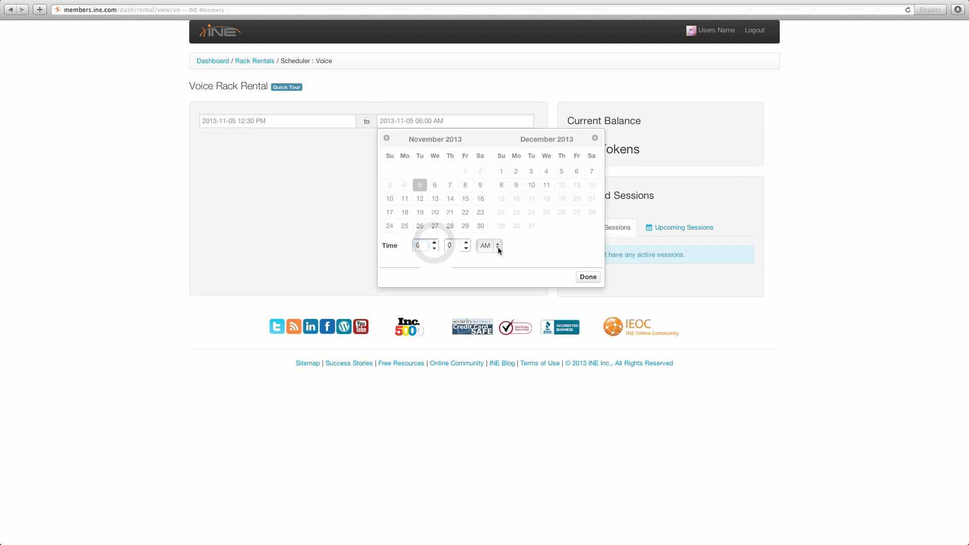
{"action": "left_click", "coordinate": [499, 246]}
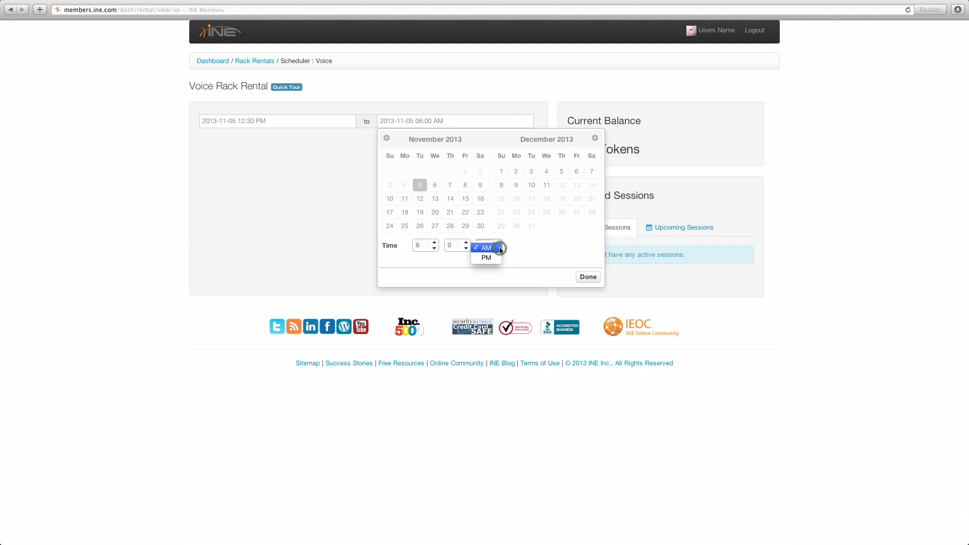
{"action": "left_click", "coordinate": [492, 257]}
{"action": "left_click", "coordinate": [589, 277]}
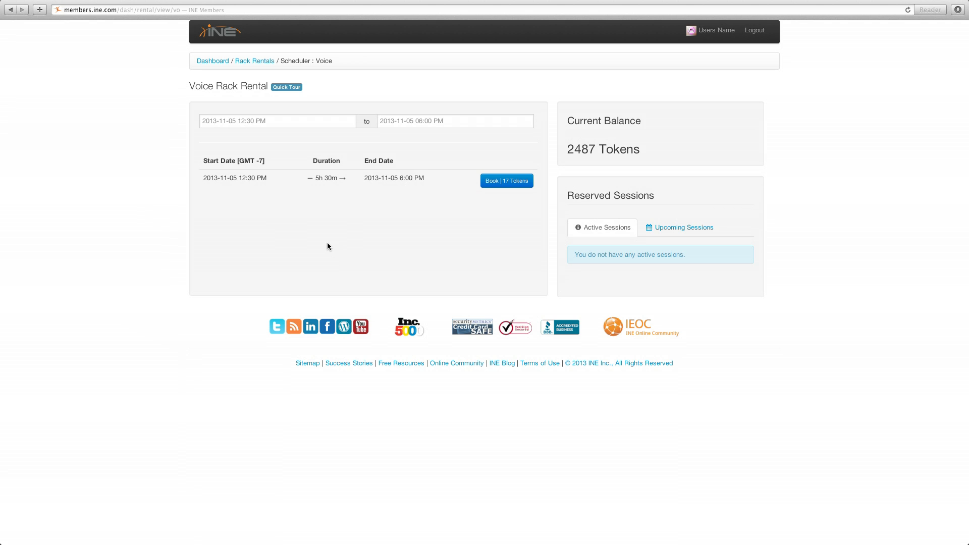
{"action": "left_click", "coordinate": [505, 187]}
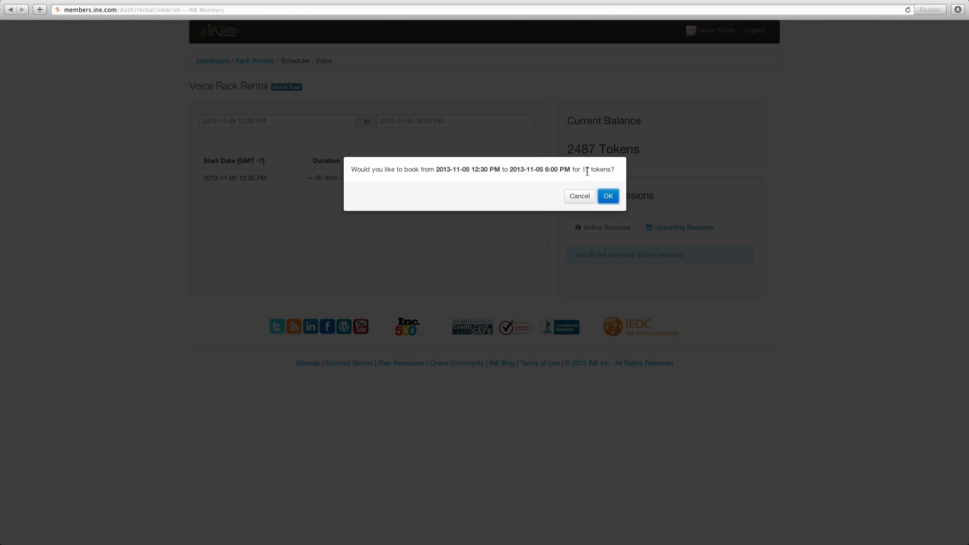
Confirm the 17-token booking, dismiss the scheduled message, and view upcoming sessions.
{"action": "left_click", "coordinate": [609, 197]}
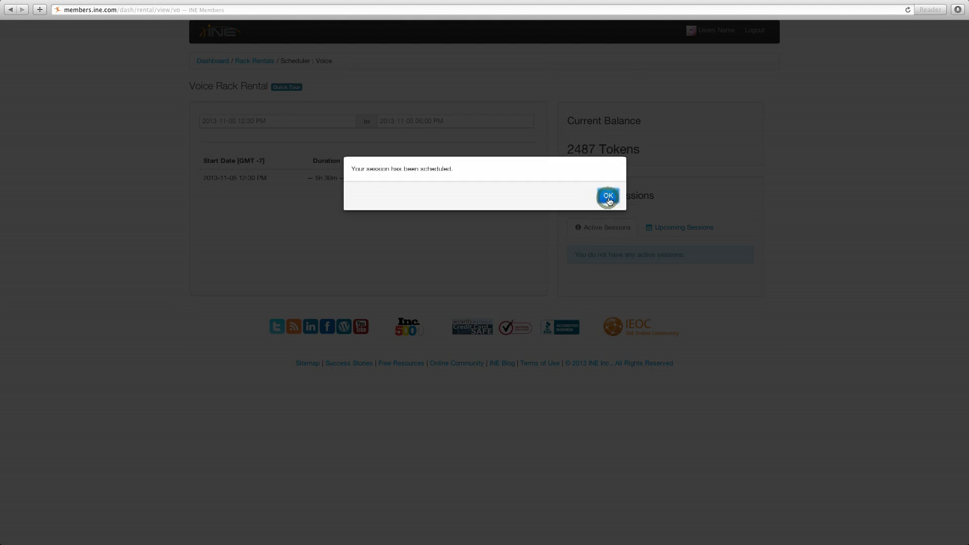
{"action": "key", "text": "Return"}
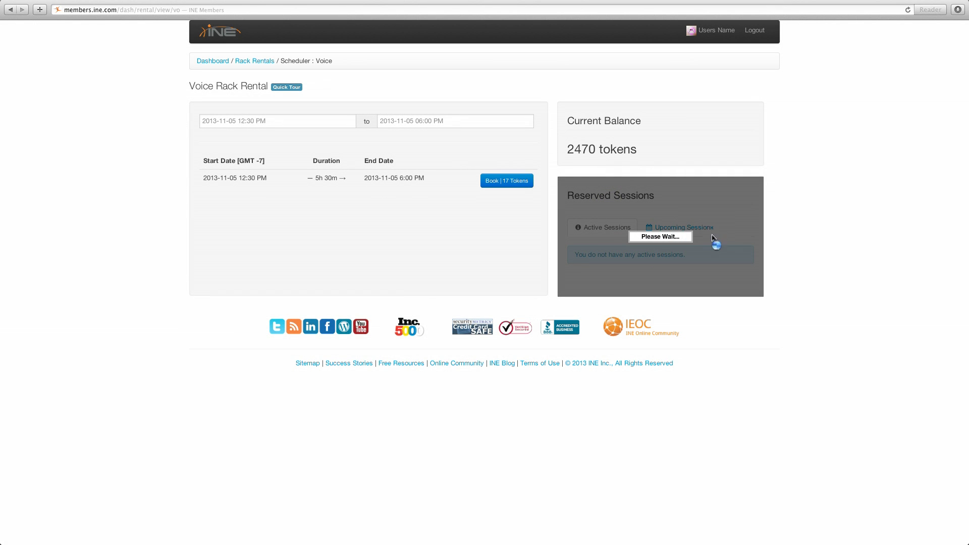
{"action": "left_click", "coordinate": [688, 229]}
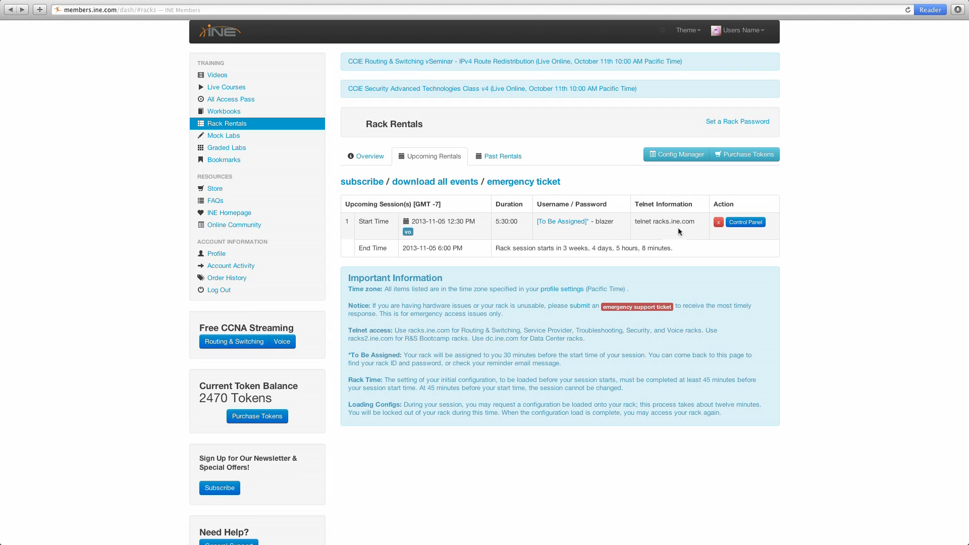
Cancel the November 5, 12:30 PM Voice session and acknowledge the 17-token refund.
{"action": "left_click", "coordinate": [746, 223]}
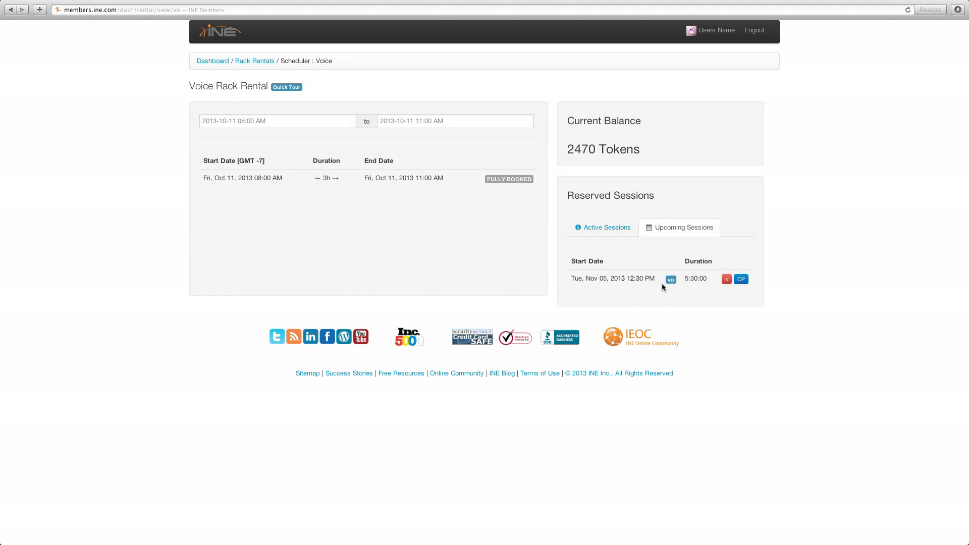
{"action": "left_click", "coordinate": [727, 280]}
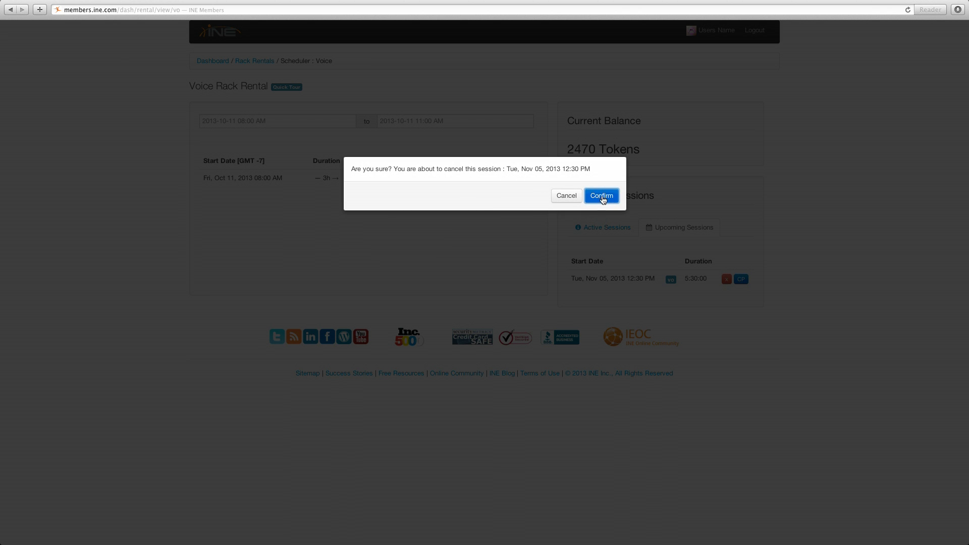
{"action": "left_click", "coordinate": [600, 196]}
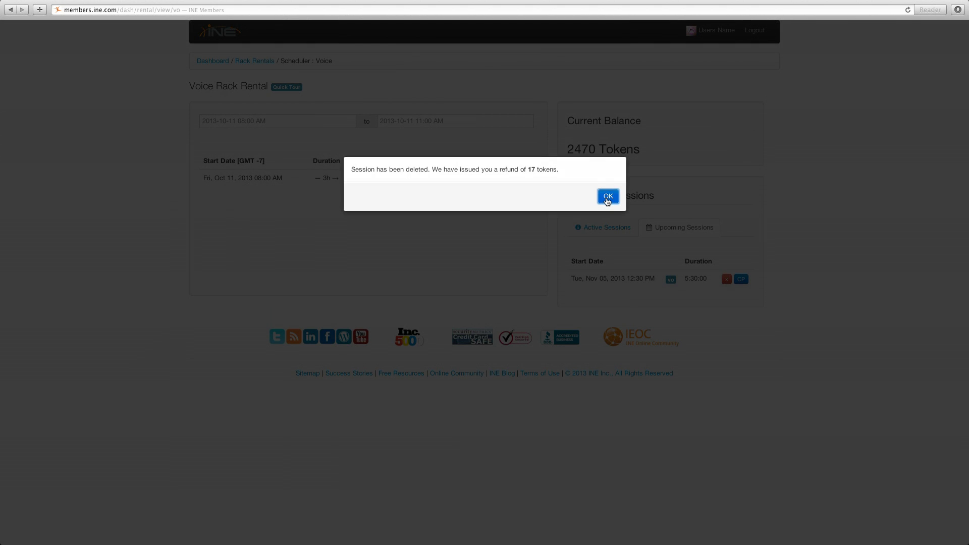
{"action": "left_click", "coordinate": [607, 199]}
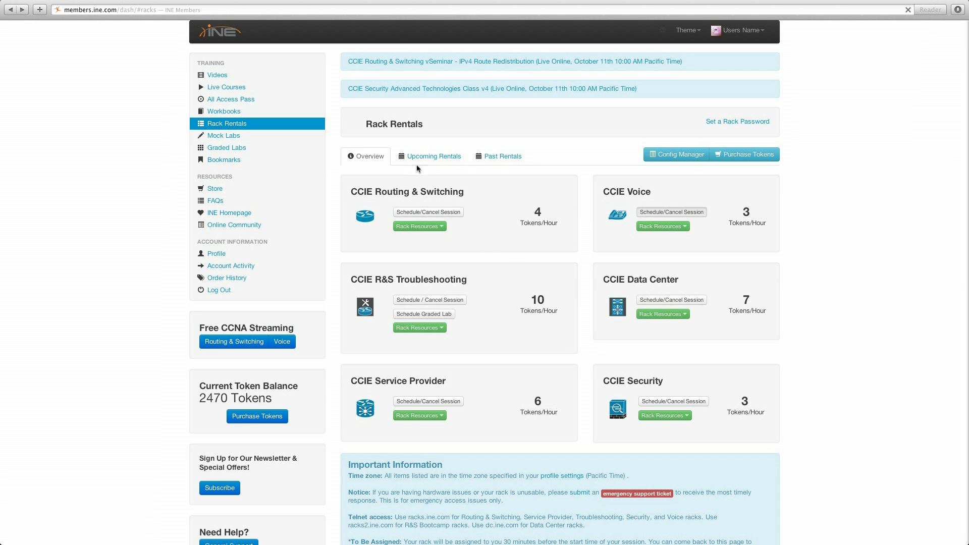
Check the Upcoming Rentals tab to confirm no sessions remain.
{"action": "left_click", "coordinate": [418, 160]}
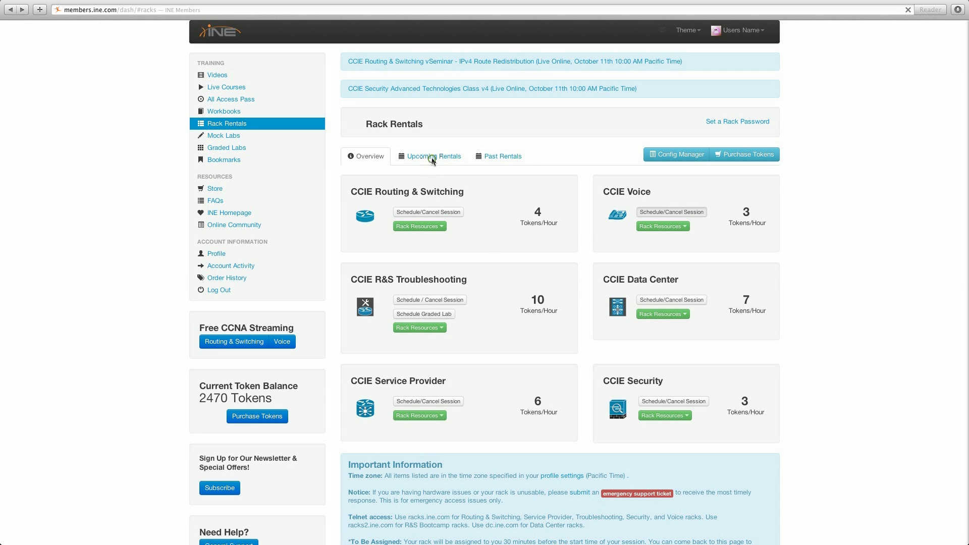